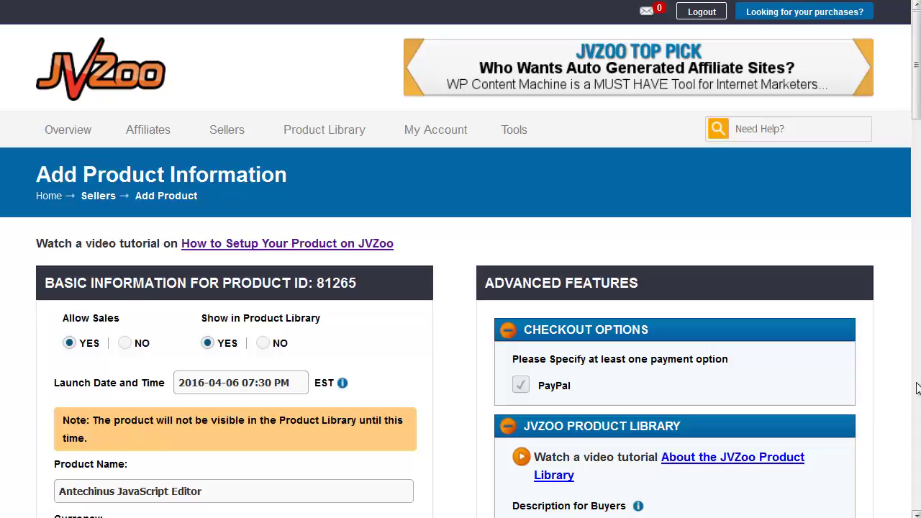
- Check the c-point.com thank-you page URL in JVZoo's product form and view that page in Chrome
scroll(918, 389, down, 7)
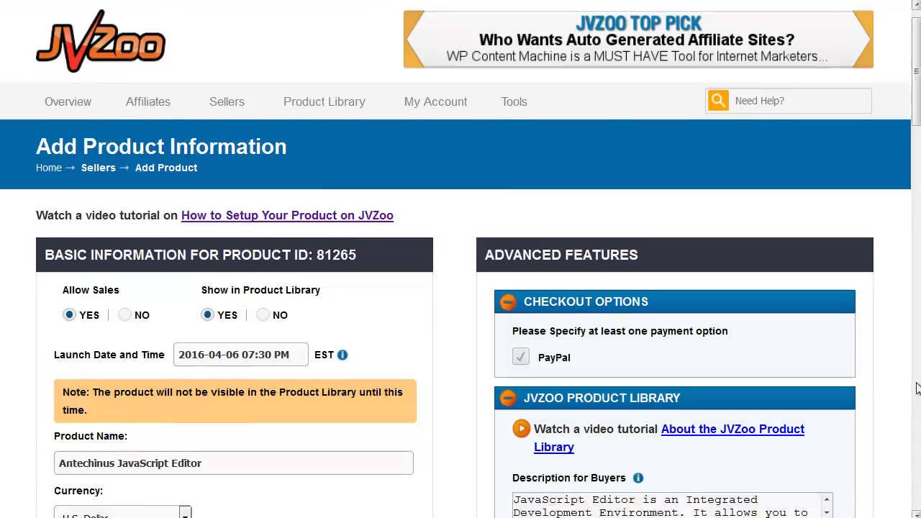
scroll(917, 388, down, 7)
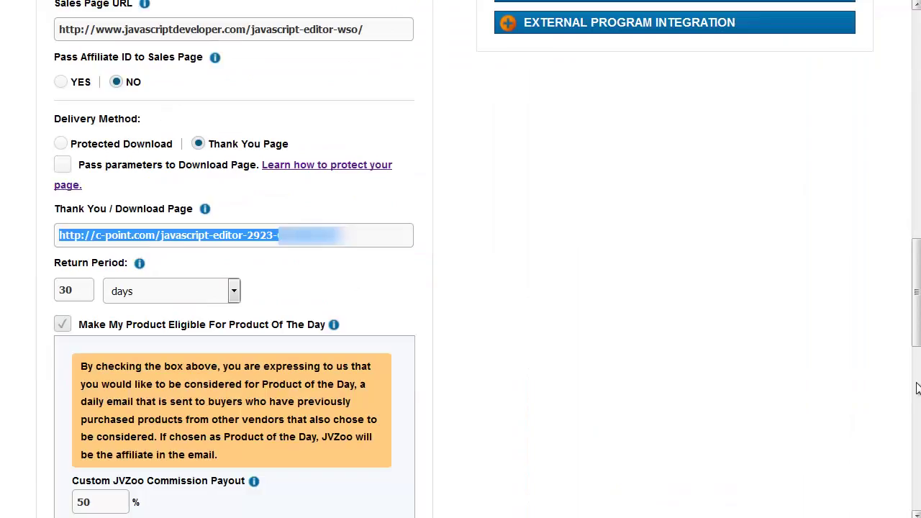
drag(359, 246, 58, 239)
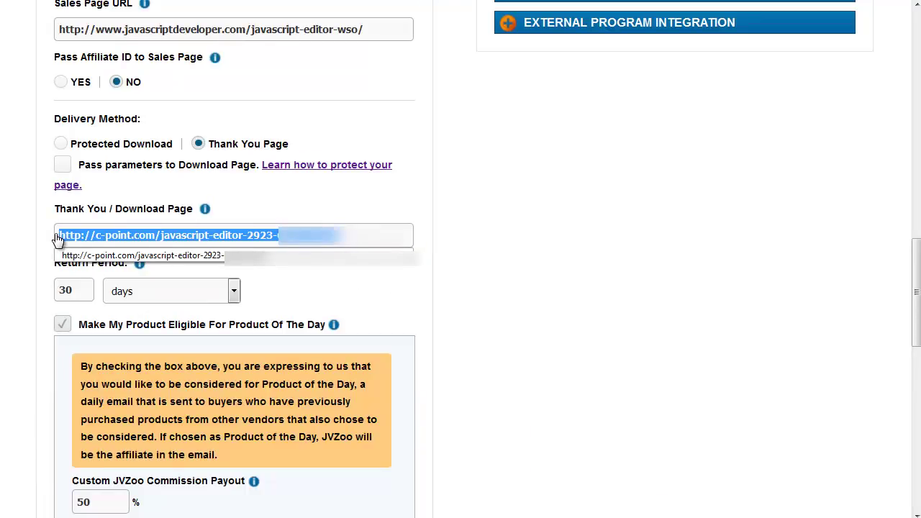
click(27, 232)
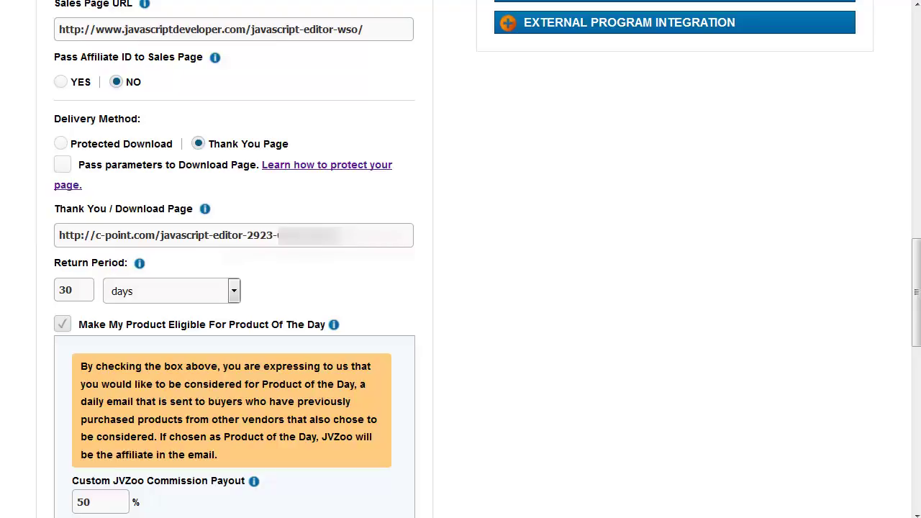
key(alt+Tab)
- Tick 'Pass parameters to Download Page' for the Thank You Page delivery method and scroll down
click(62, 167)
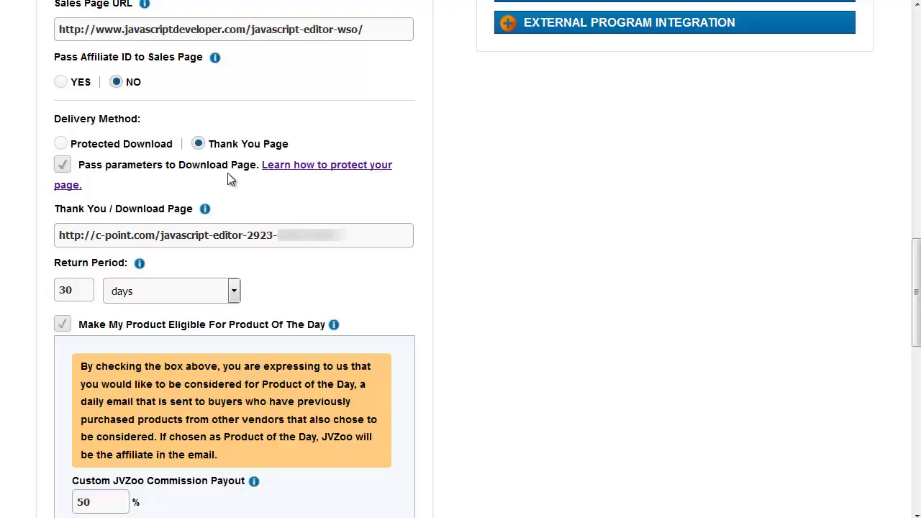
mouse_move(62, 166)
drag(913, 279, 915, 455)
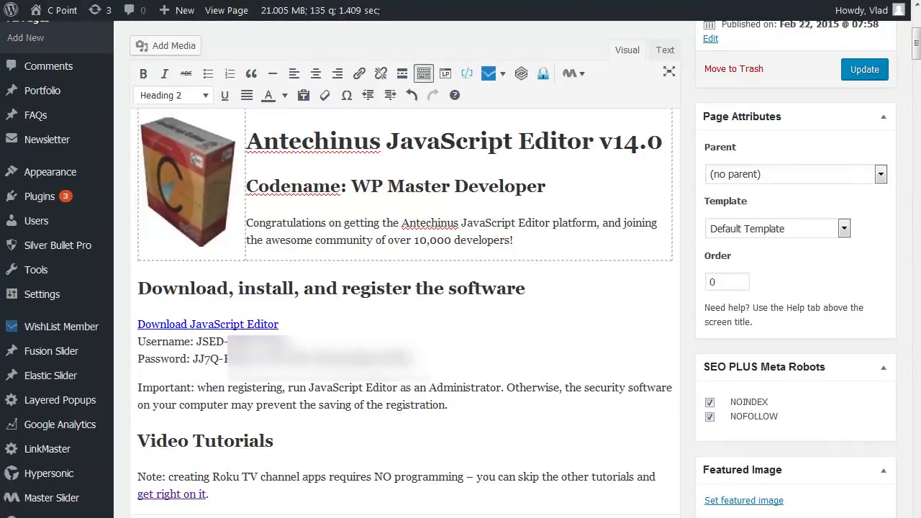
- Open Download Boss settings in a new tab, focus the empty JVZIPN Secret Key field, then return to JVZoo
mouse_move(76, 298)
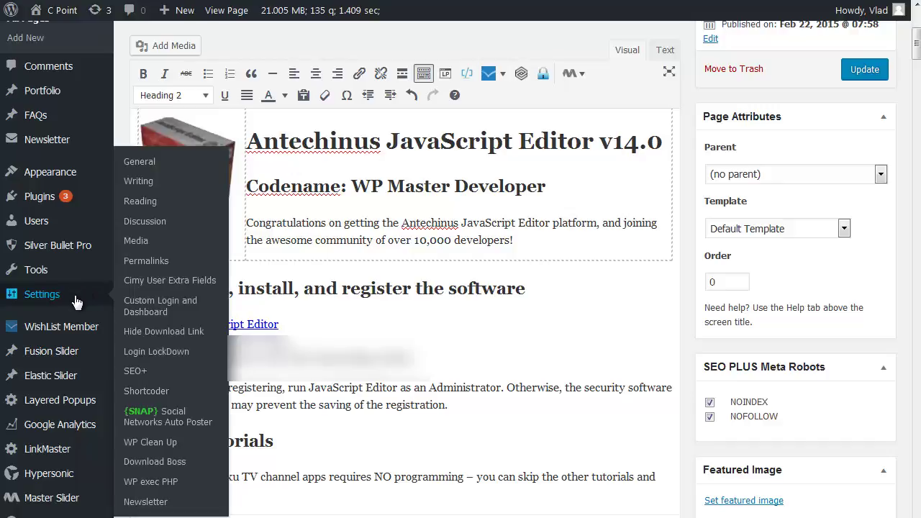
right_click(153, 468)
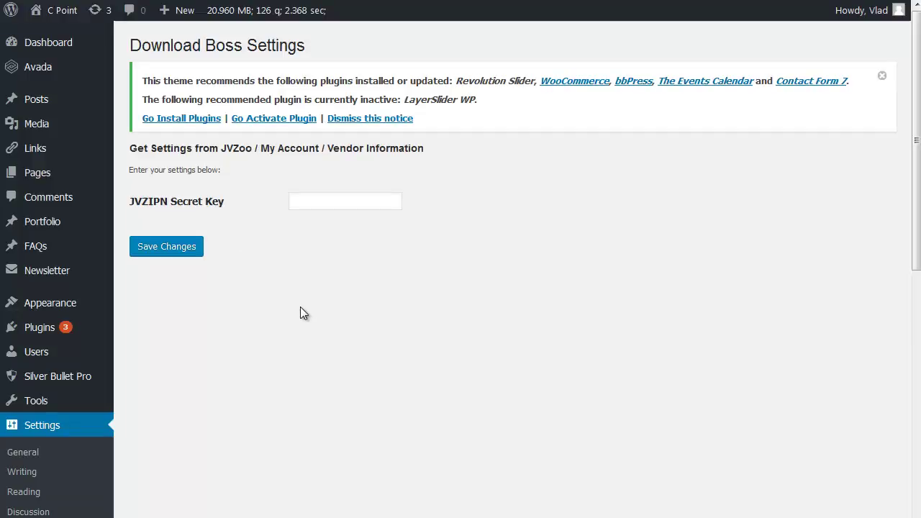
click(312, 200)
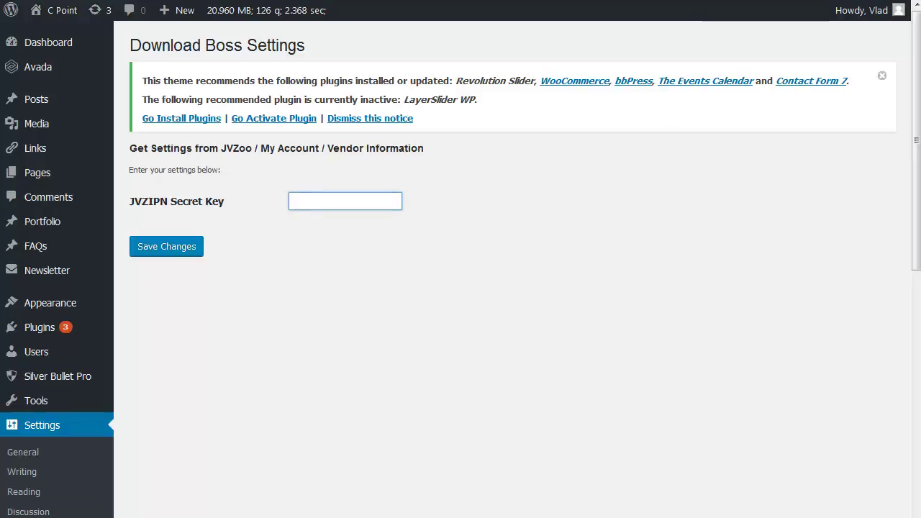
key(ctrl+Tab)
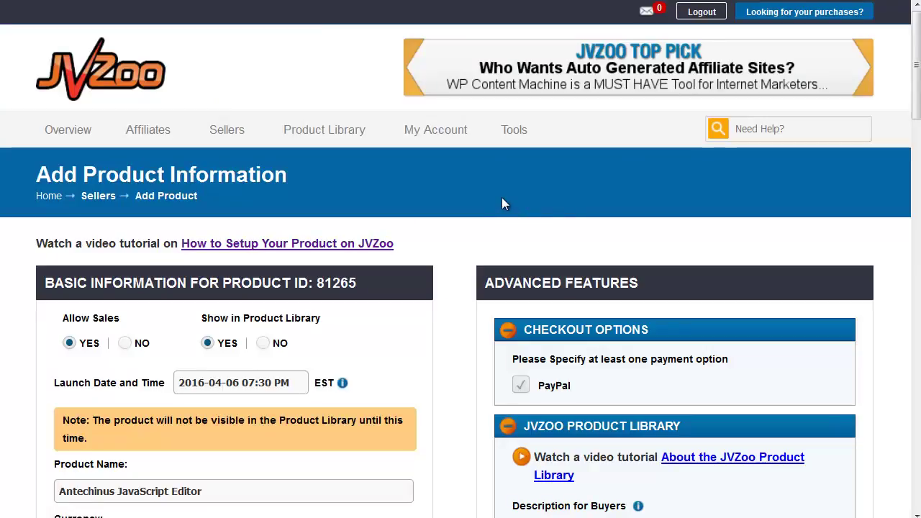
- Locate and select the JVZIPN Secret Key under Vendor Information in JVZoo's My Account page
mouse_move(431, 137)
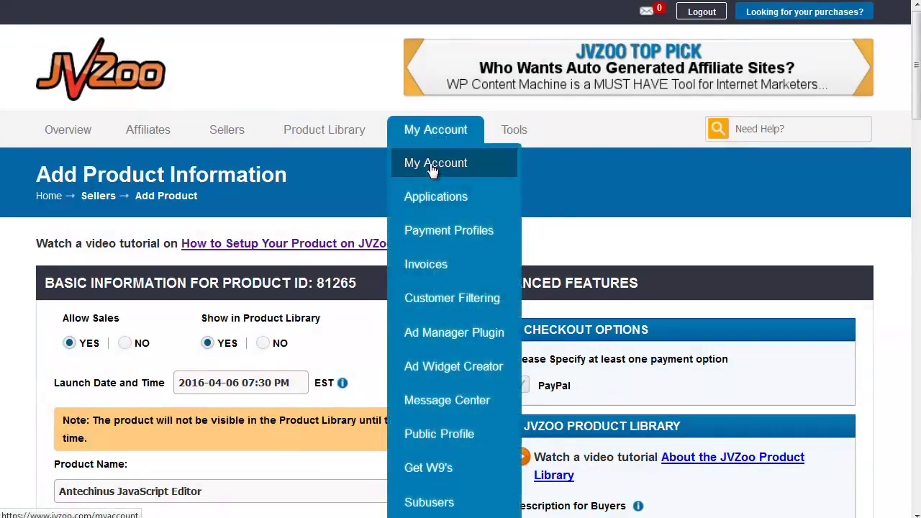
click(432, 166)
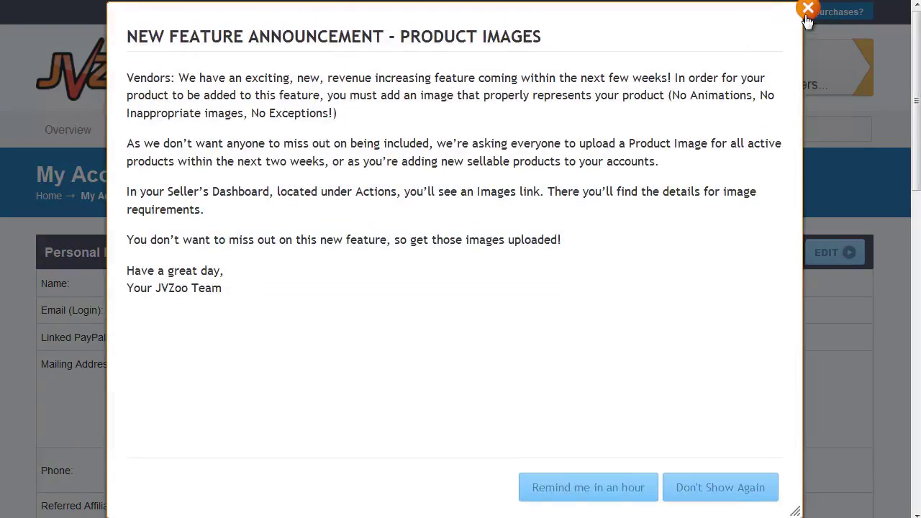
click(807, 7)
drag(916, 103, 906, 236)
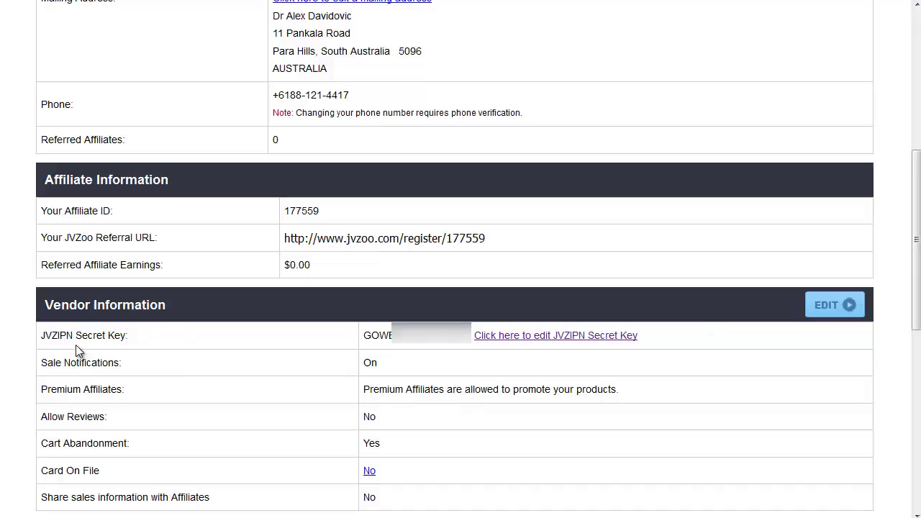
double_click(377, 335)
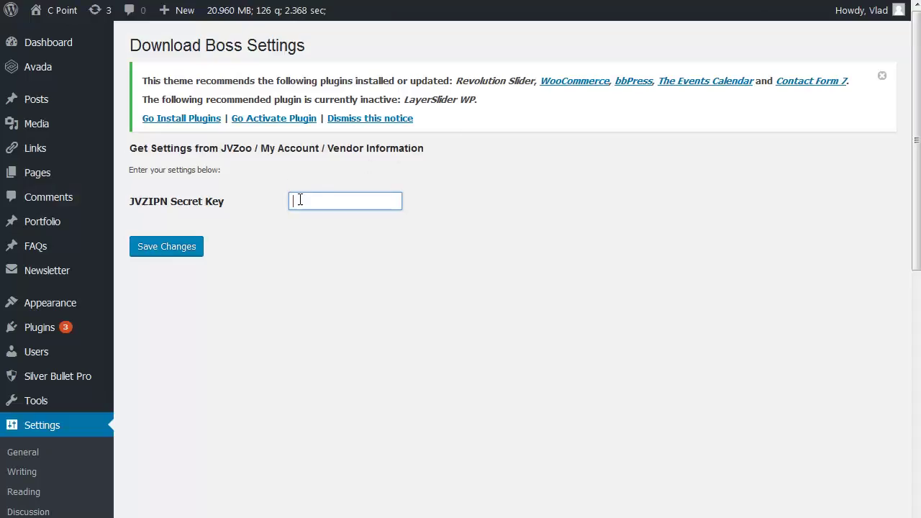
- Fill in the JVZIPN Secret Key field in Download Boss and save the changes
click(300, 200)
click(307, 218)
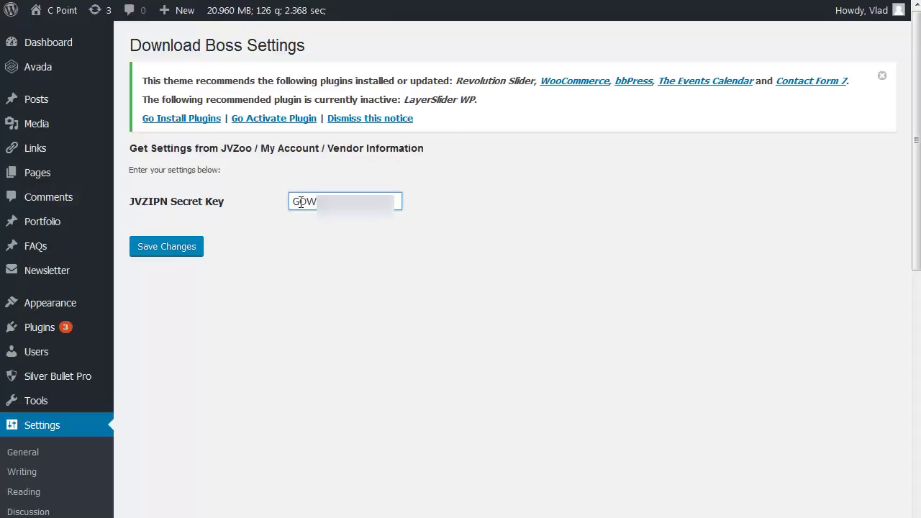
click(160, 248)
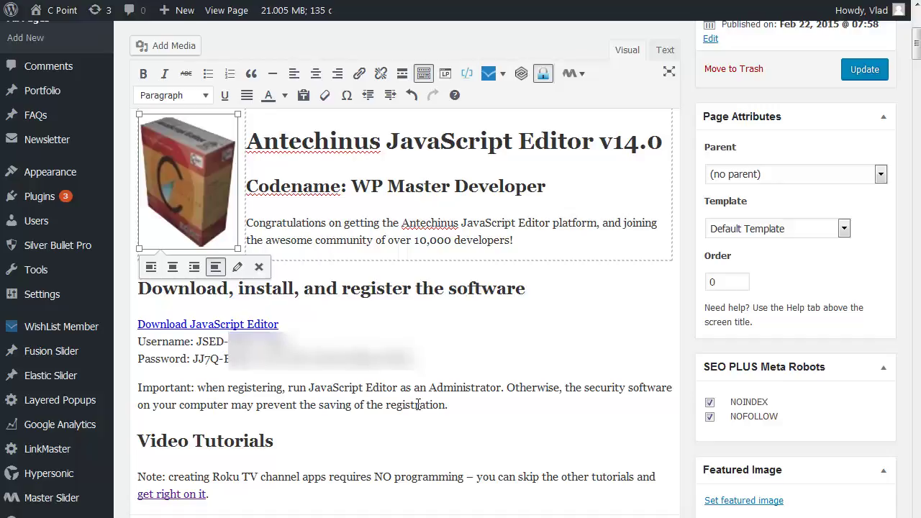
- Select the 'Download JavaScript Editor' link plus username and password lines, then open Protect Selected Content
click(451, 328)
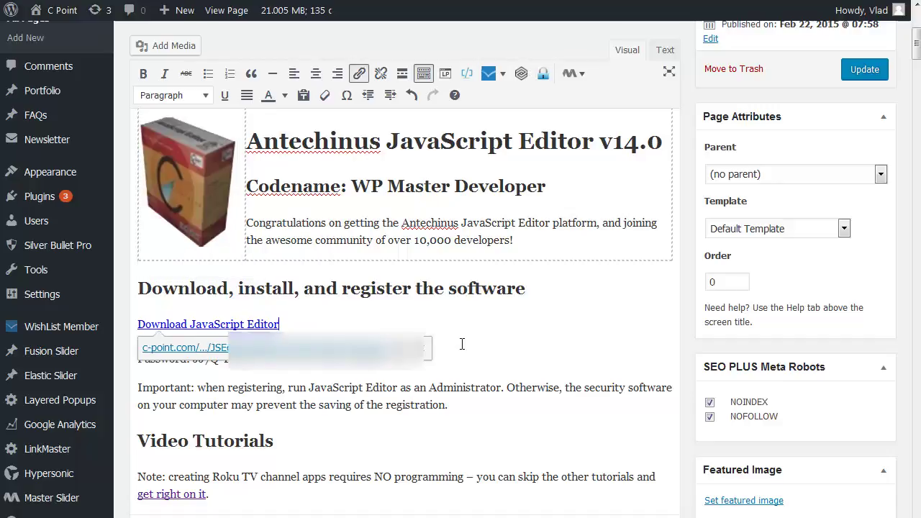
click(439, 387)
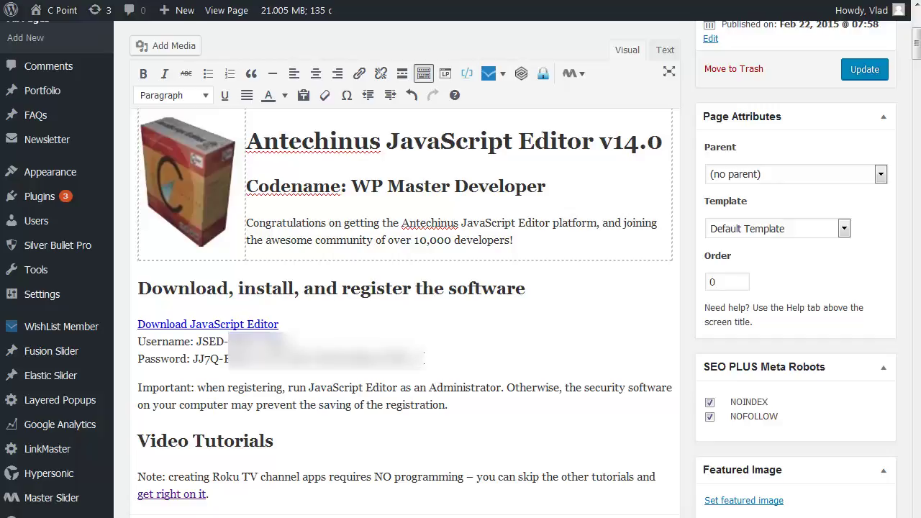
drag(416, 359, 139, 330)
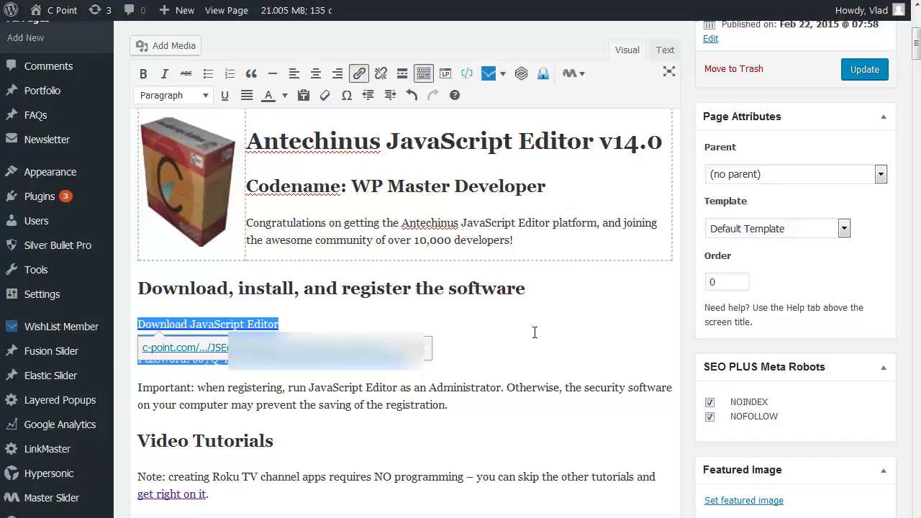
click(543, 76)
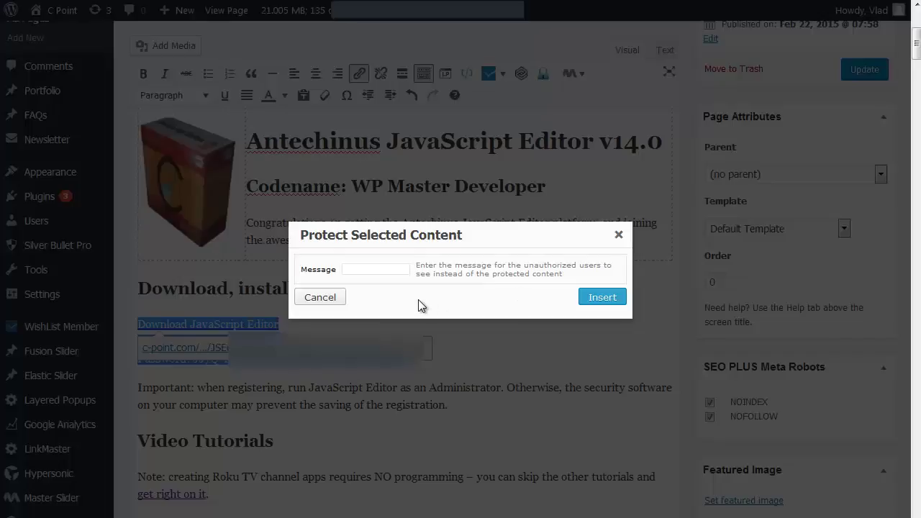
- Paste the access-from-your-JVZoo-account message, insert the protect shortcode, and update the page
click(362, 270)
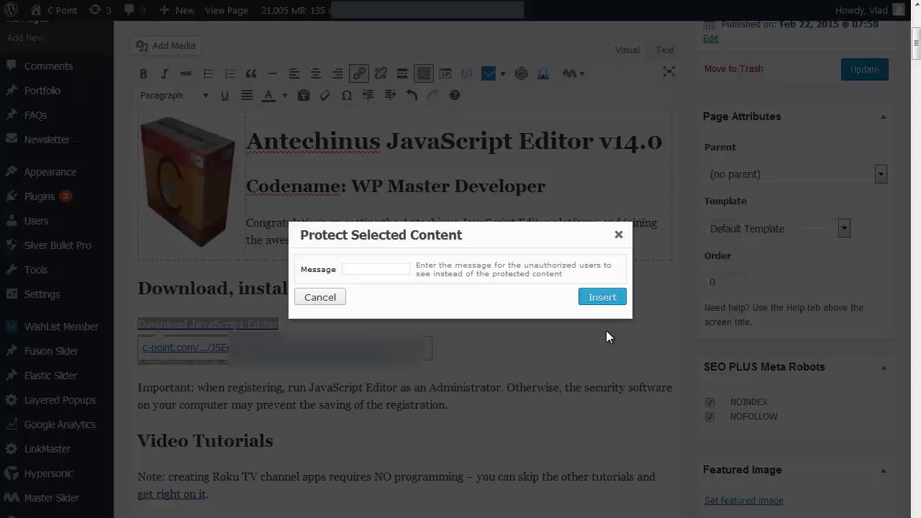
click(364, 269)
click(364, 270)
key(ctrl+v)
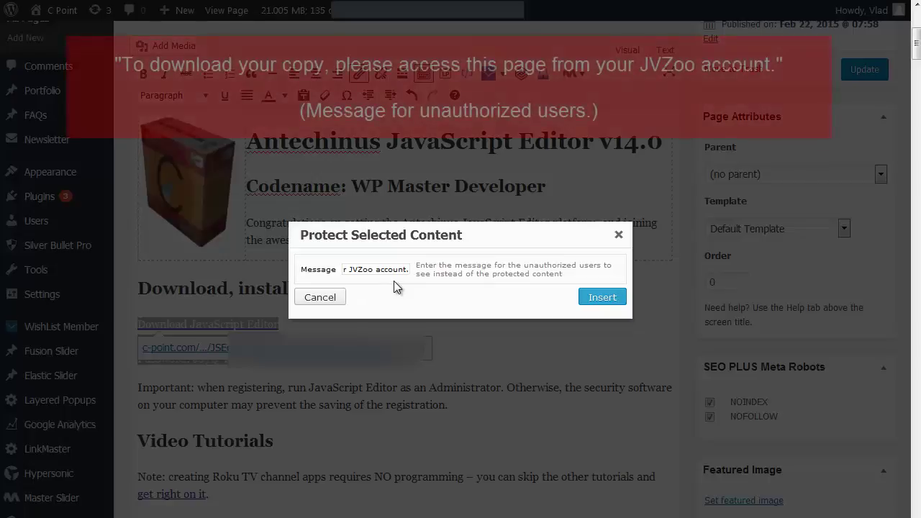
key(Home)
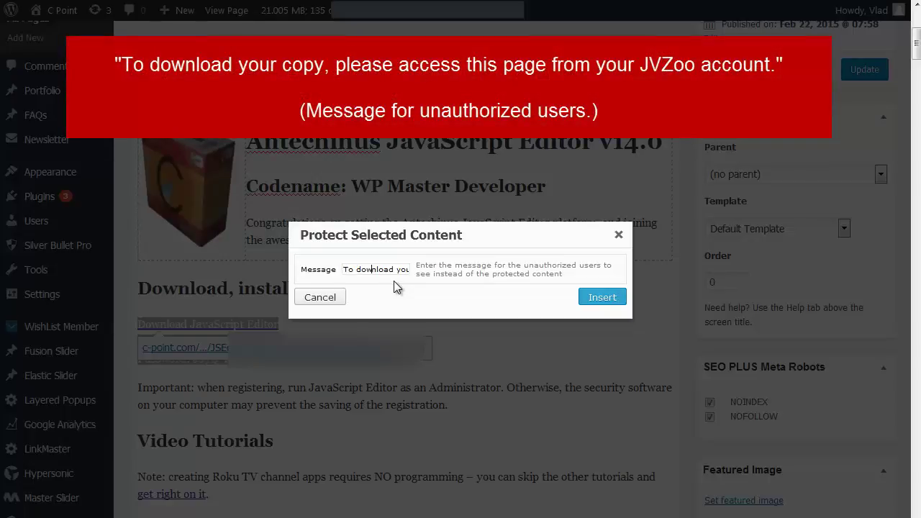
key(Right)
key(Right)
key(Right)
key(Right)
key(Right)
key(Right)
key(Right)
key(Right)
key(Right)
key(Right)
key(Right)
key(Right)
key(Right)
key(Right)
key(Right)
key(Right)
key(Right)
key(Right)
key(Right)
key(Right)
key(Right)
key(Right)
key(Right)
key(Right)
key(Right)
key(Right)
key(Right)
key(Right)
key(Right)
key(Right)
key(Right)
key(Right)
key(Right)
key(Right)
key(Right)
key(Right)
key(Right)
key(Right)
key(Right)
key(Right)
key(Right)
key(Right)
key(Right)
key(Right)
key(Right)
key(Right)
key(Right)
key(Right)
key(Right)
key(Right)
key(Right)
key(Right)
key(Right)
key(Right)
key(Right)
key(Right)
key(Right)
key(Right)
key(Right)
key(Right)
key(Right)
key(Right)
click(601, 298)
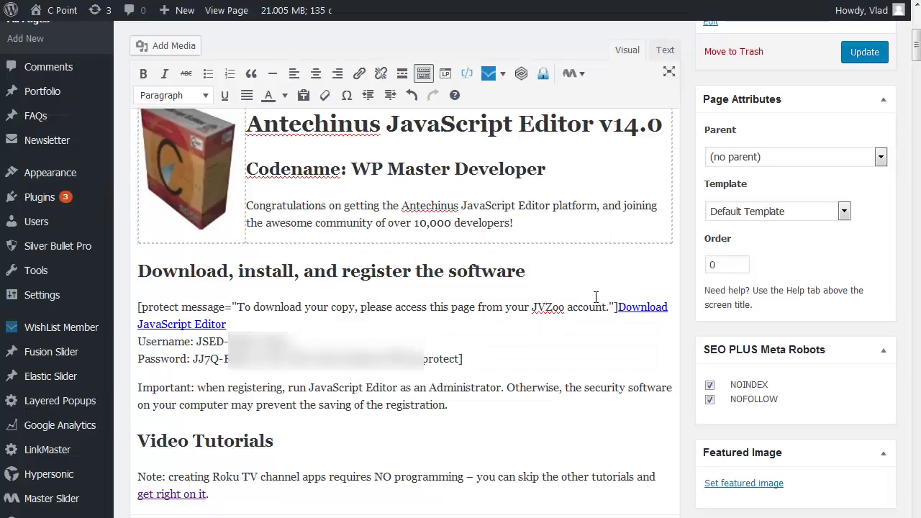
click(863, 55)
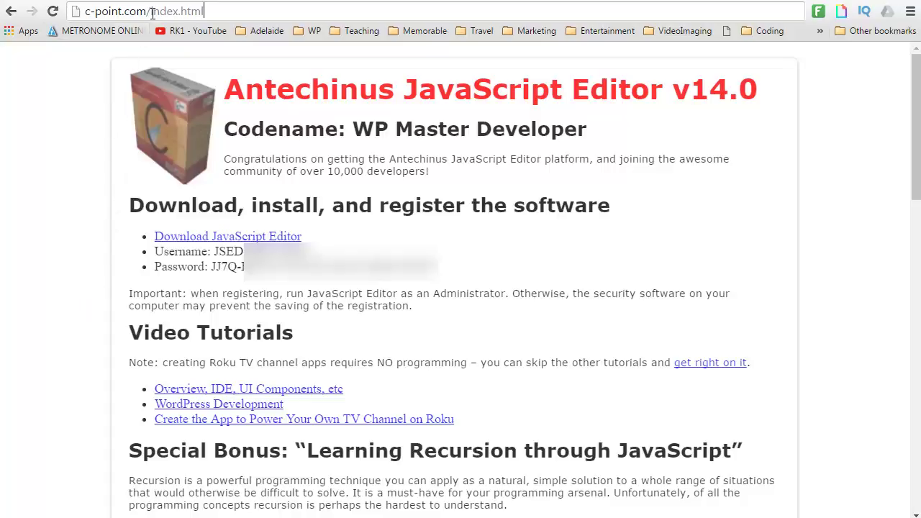
- Highlight the index.html part of the thank-you page address in the address bar
drag(152, 12, 209, 11)
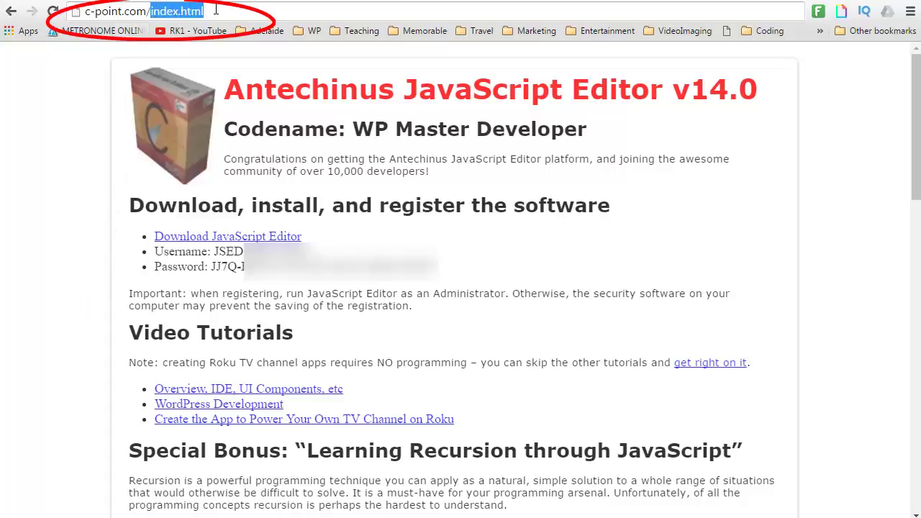
click(56, 165)
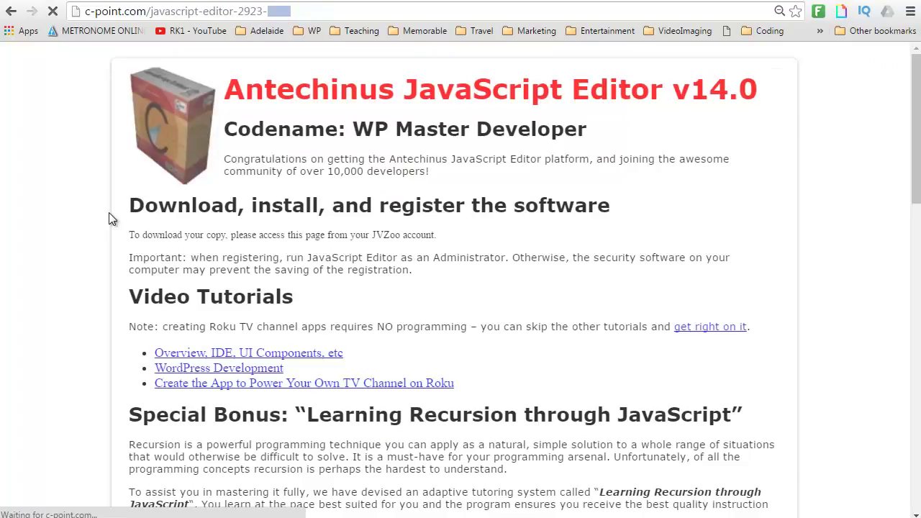
- Highlight the 'To download your copy, please access this page from your JVZoo account.' message
drag(128, 235, 440, 237)
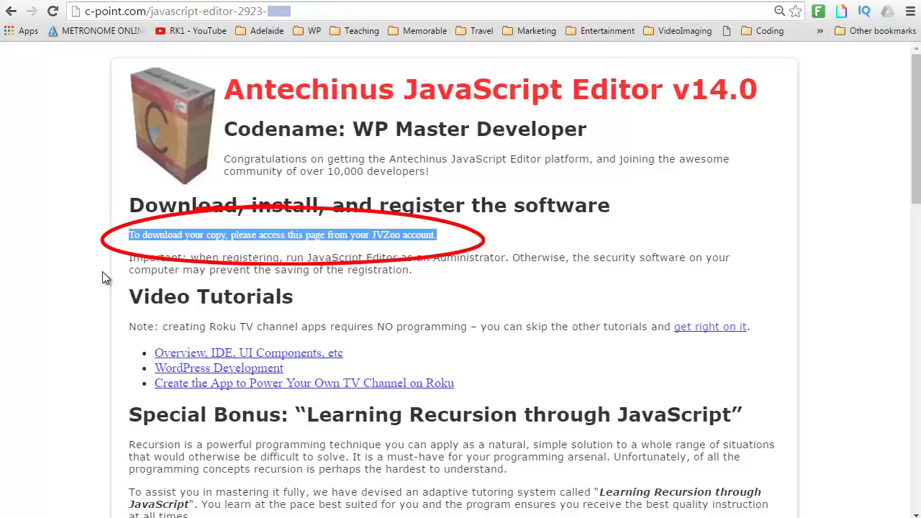
click(416, 269)
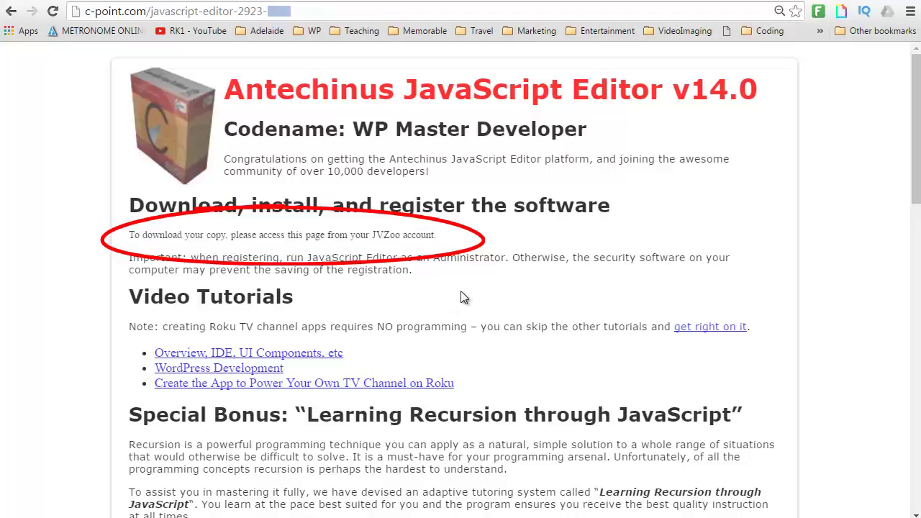